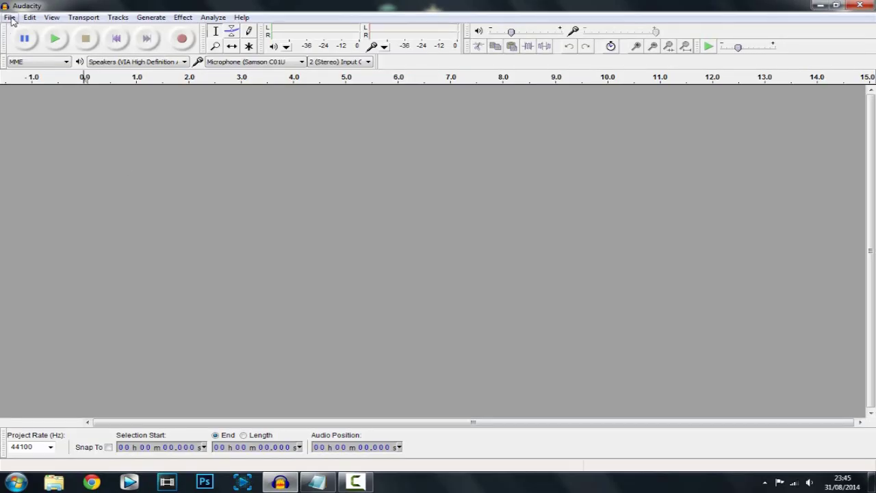
Switch from the Chrome download page to the Audacity window and open its File menu.
click(10, 17)
Import the club-banger instrumental MP3 as a stereo track and delete its opening 16 seconds.
click(27, 44)
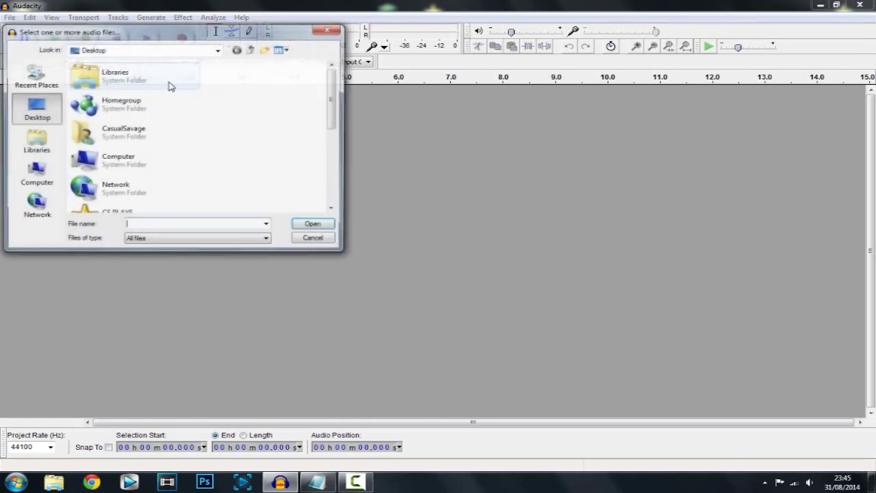
drag(333, 108, 305, 205)
double_click(137, 171)
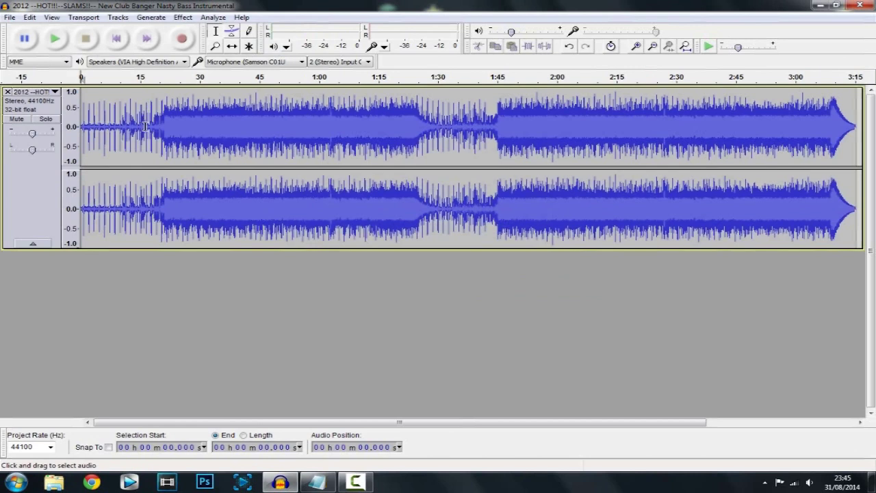
drag(145, 126, 81, 127)
key(Delete)
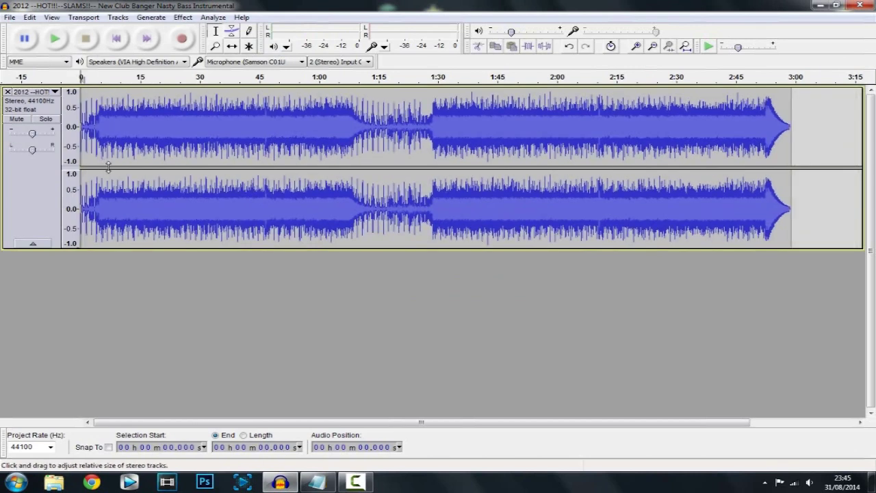
Play back the trimmed track briefly, then select all of it from end to 0 s.
click(57, 41)
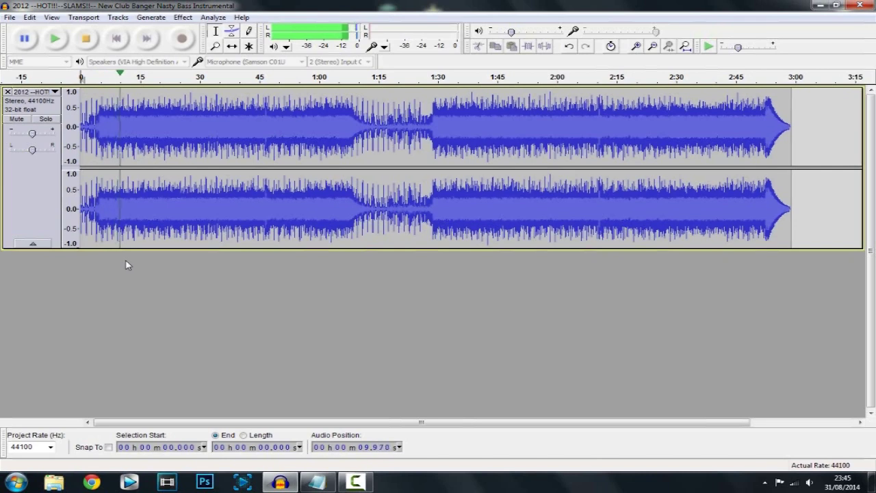
click(89, 41)
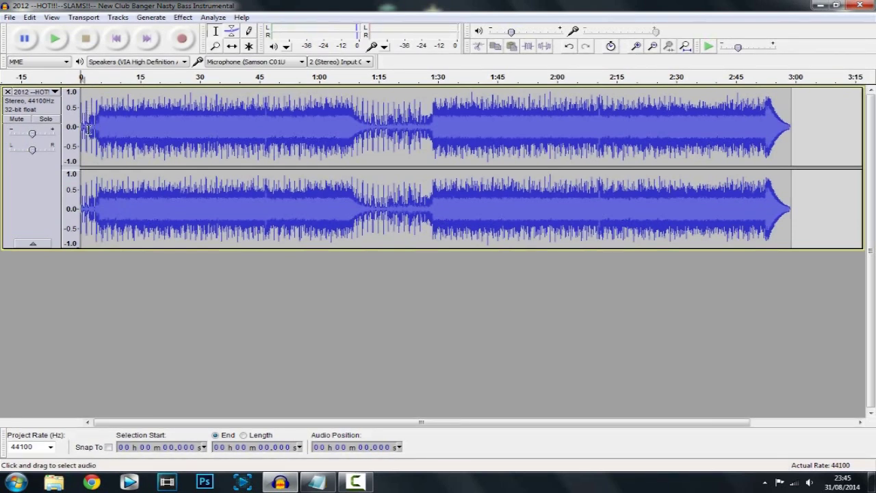
click(129, 131)
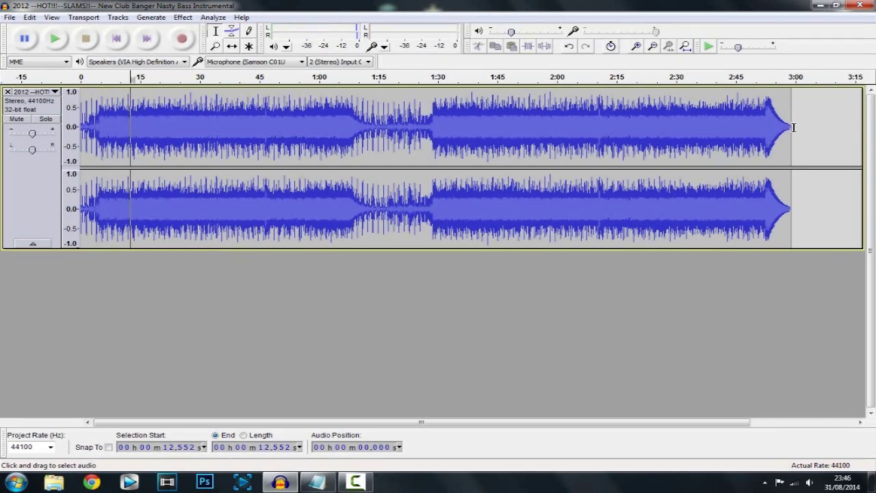
drag(793, 126, 75, 123)
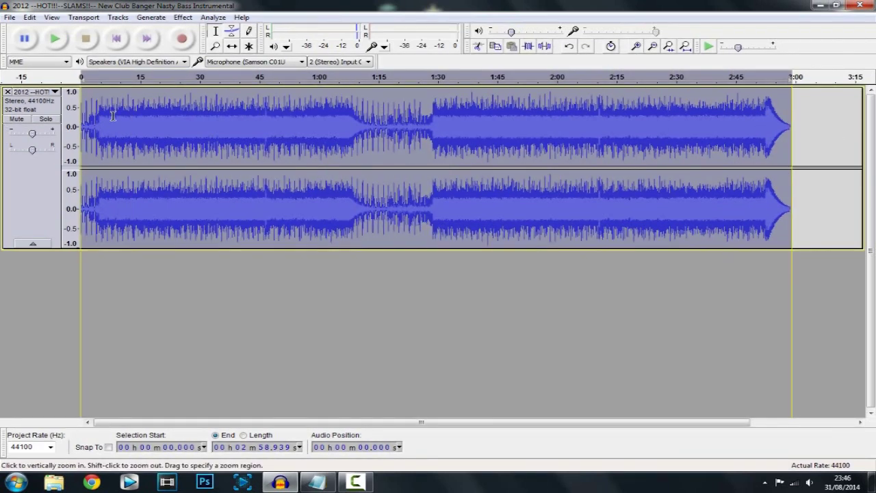
Normalize the whole selected track with default settings.
click(191, 17)
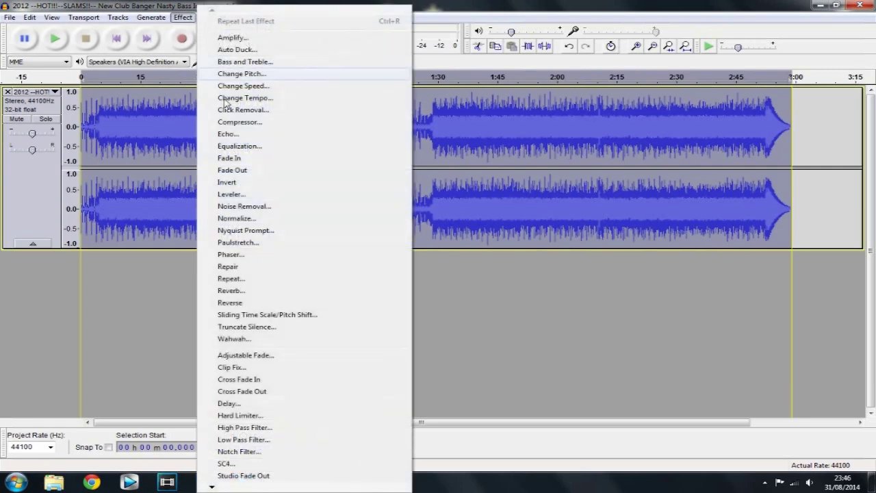
click(248, 219)
click(424, 261)
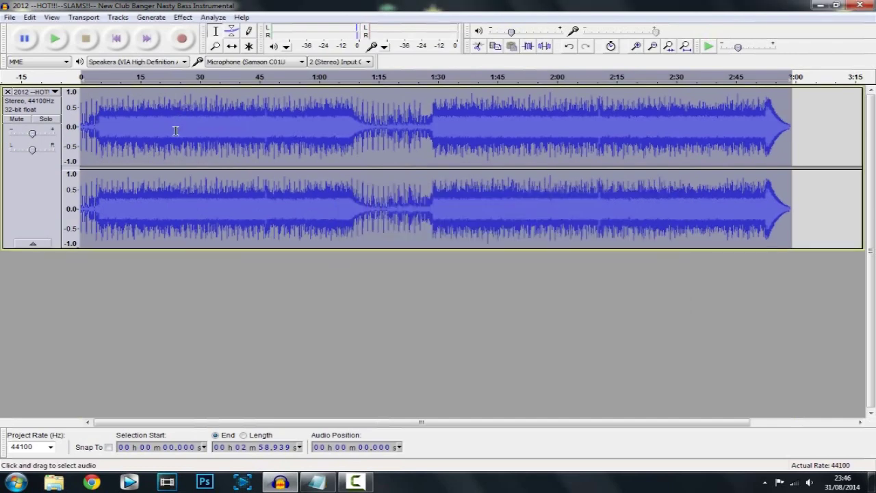
Apply Bass and Treble with bass +7.0 dB, treble 0.0 and level -1.0 dB.
click(183, 17)
click(247, 61)
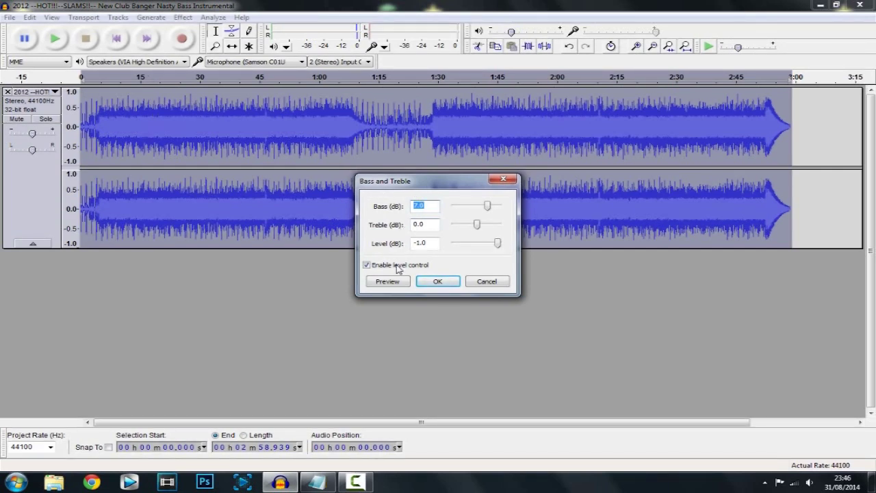
click(439, 284)
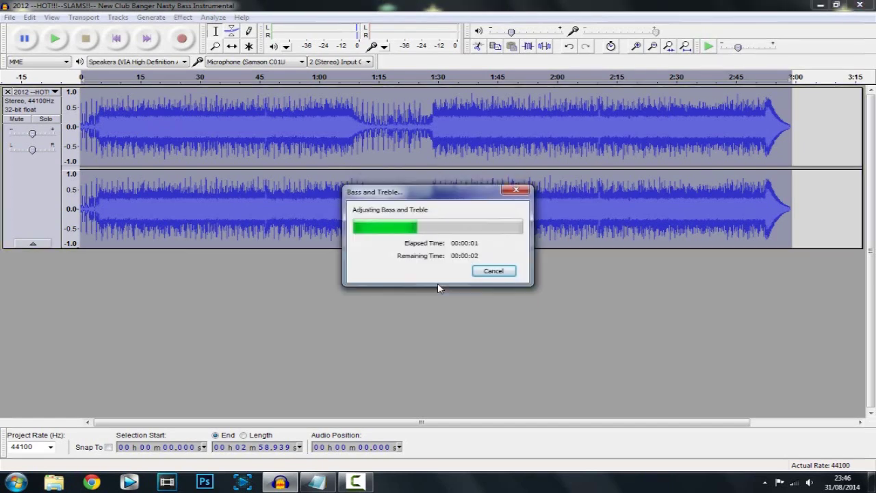
Apply the Bass Boost equalization curve, then play and stop the louder track.
click(182, 17)
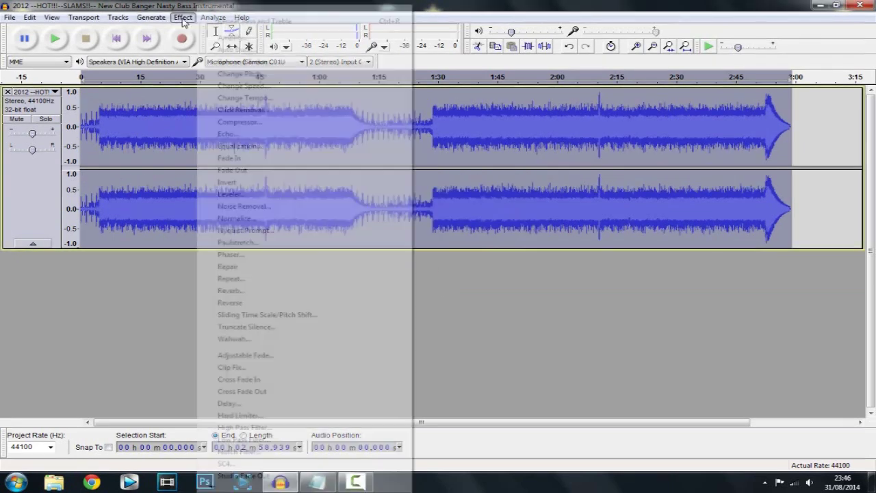
click(240, 147)
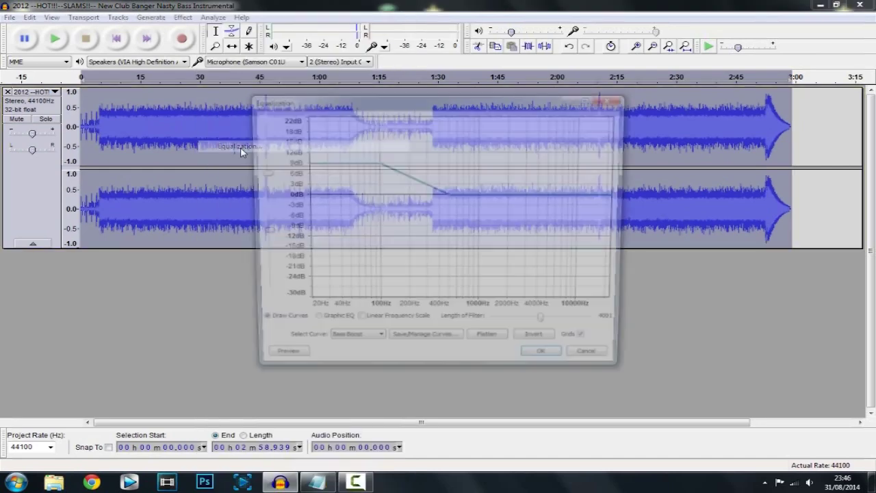
click(353, 344)
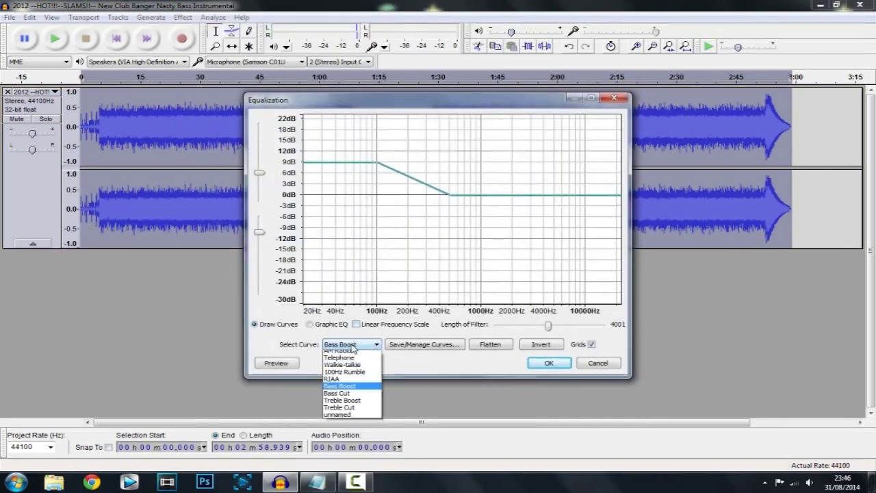
click(354, 390)
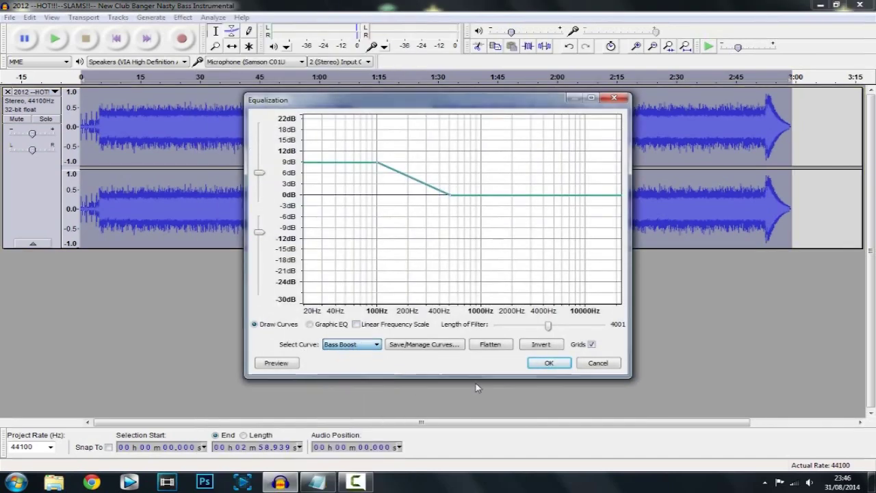
click(544, 365)
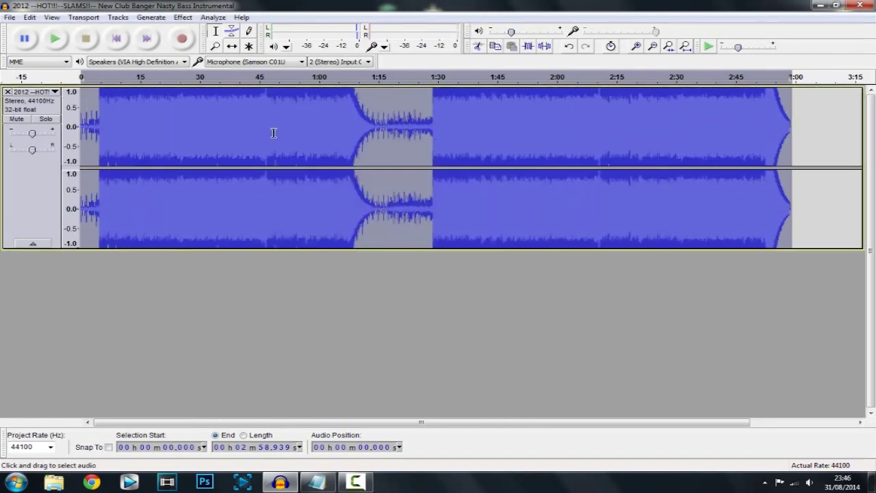
click(62, 43)
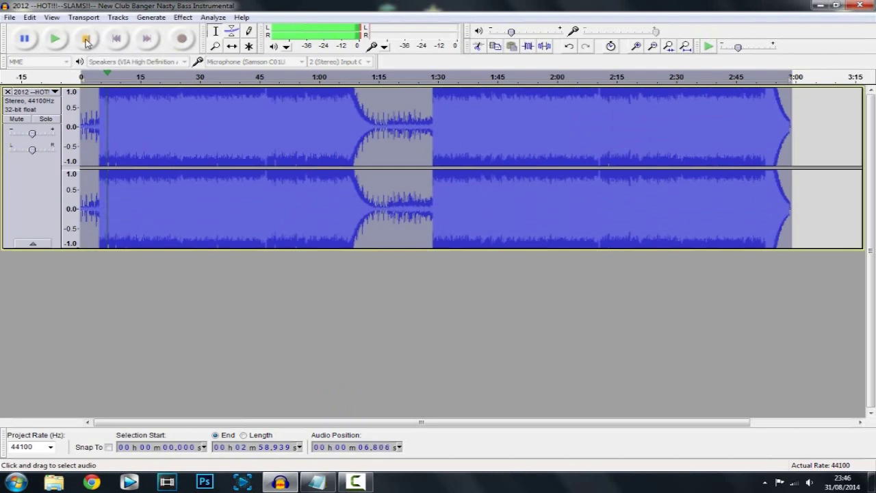
click(85, 40)
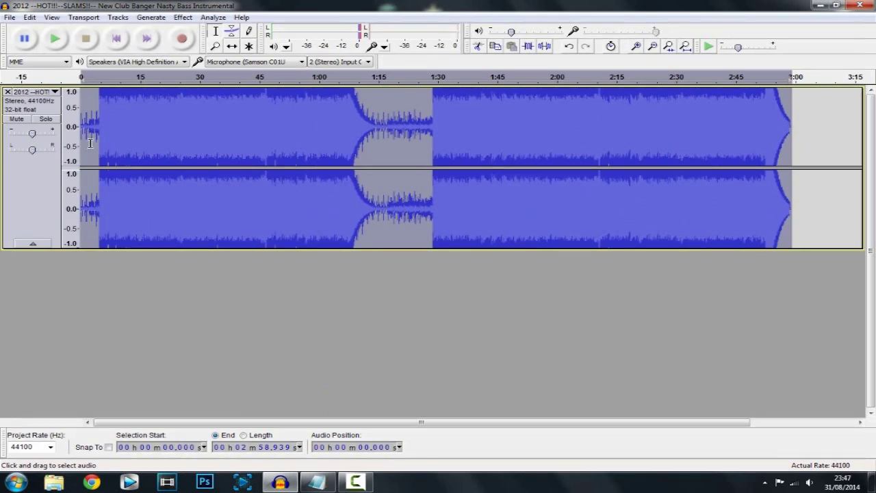
Dismiss the unexpected save-project prompt and select the whole track again.
click(100, 136)
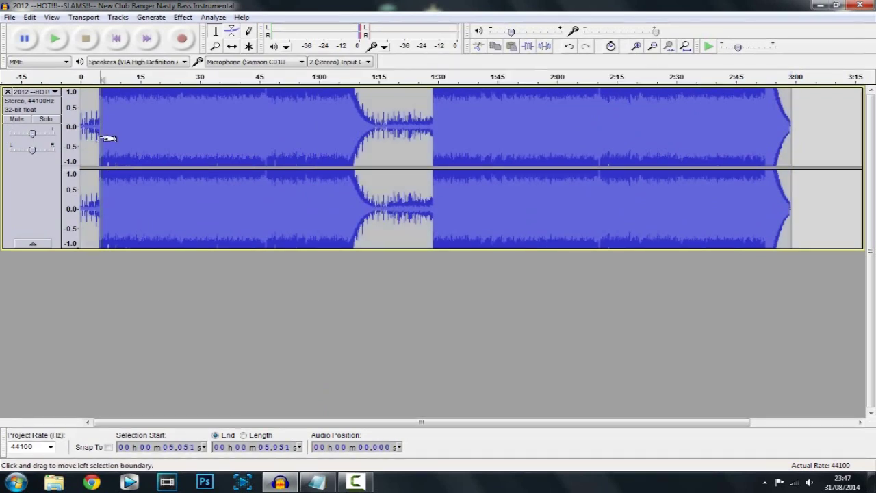
key(ctrl+s)
click(315, 238)
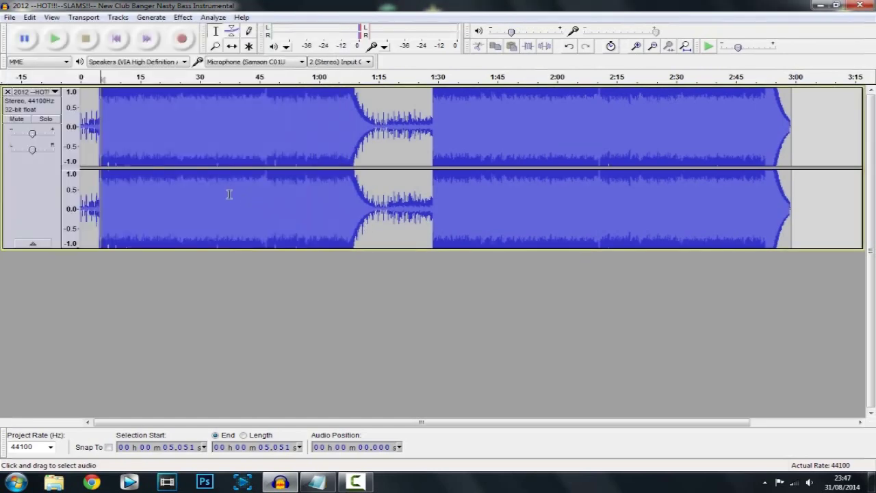
key(ctrl+a)
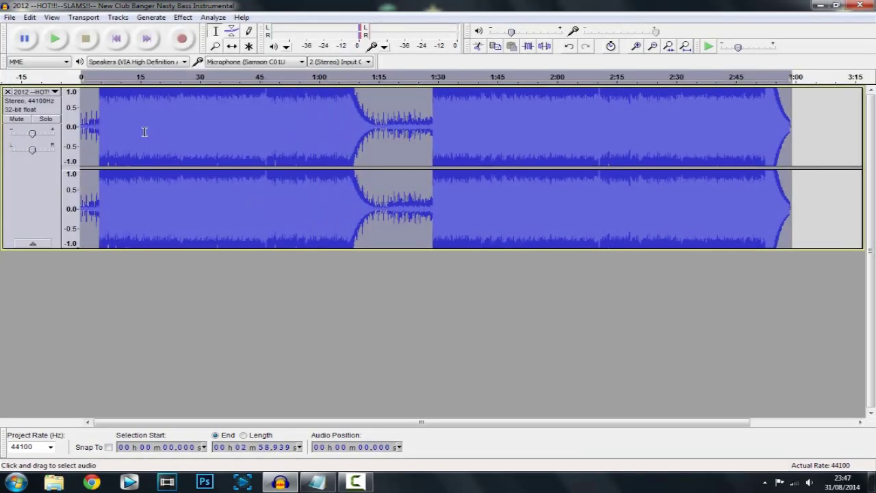
Normalize the whole track a second time.
click(182, 17)
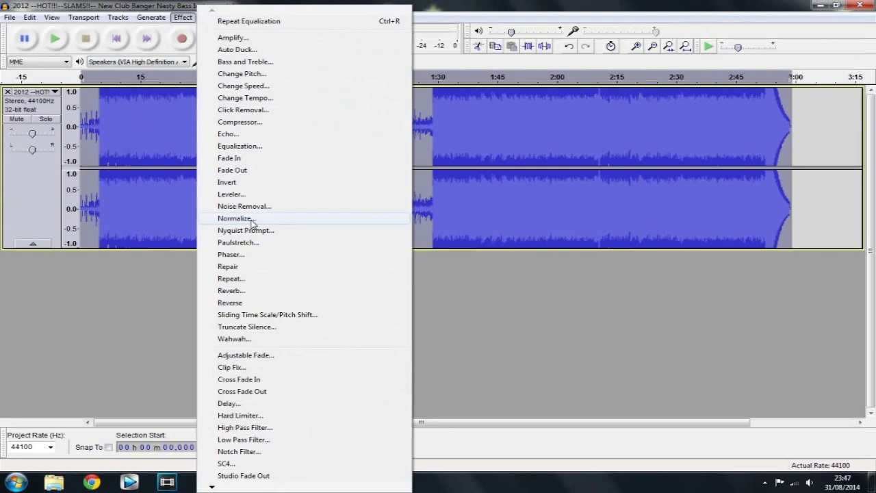
click(251, 221)
click(432, 260)
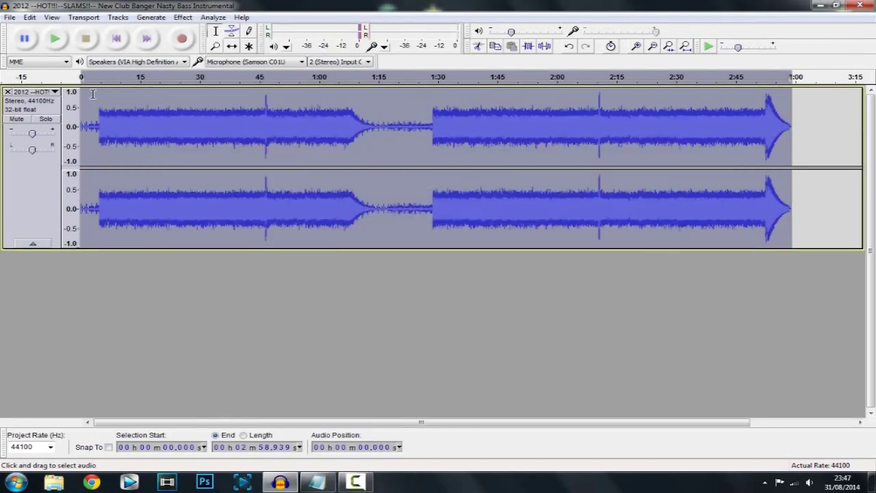
Apply the Bass Boost equalization curve again.
click(183, 17)
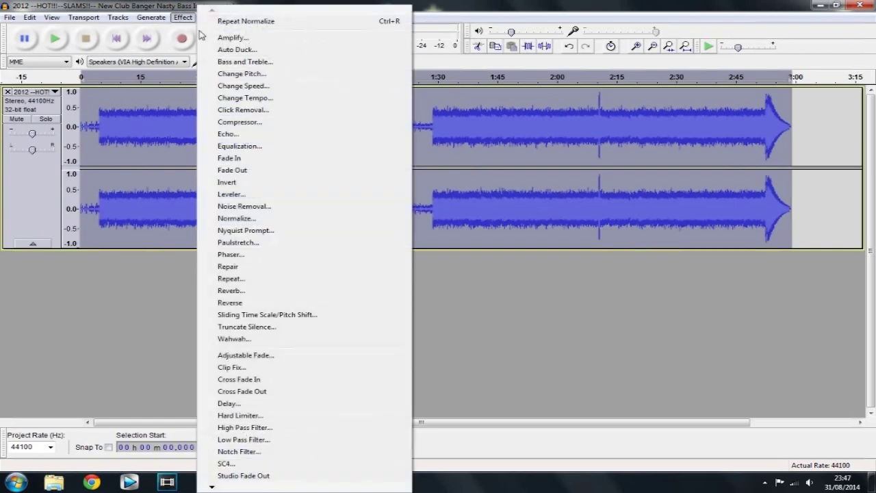
click(248, 146)
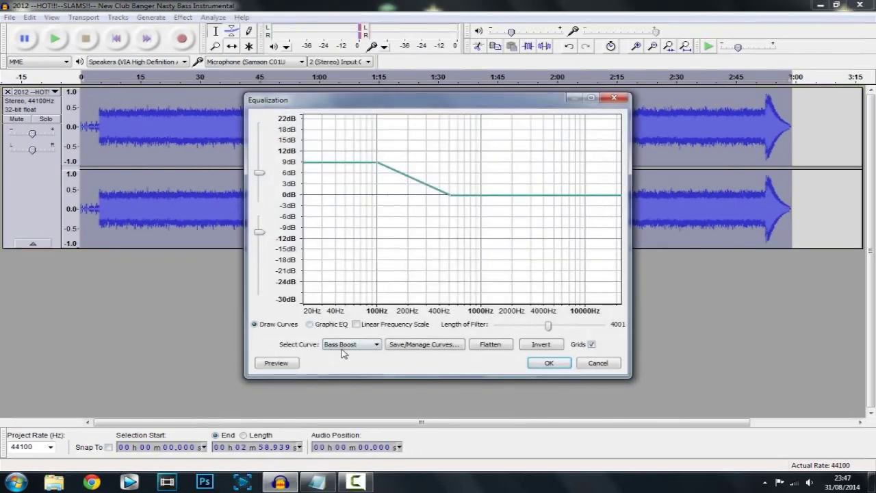
click(554, 364)
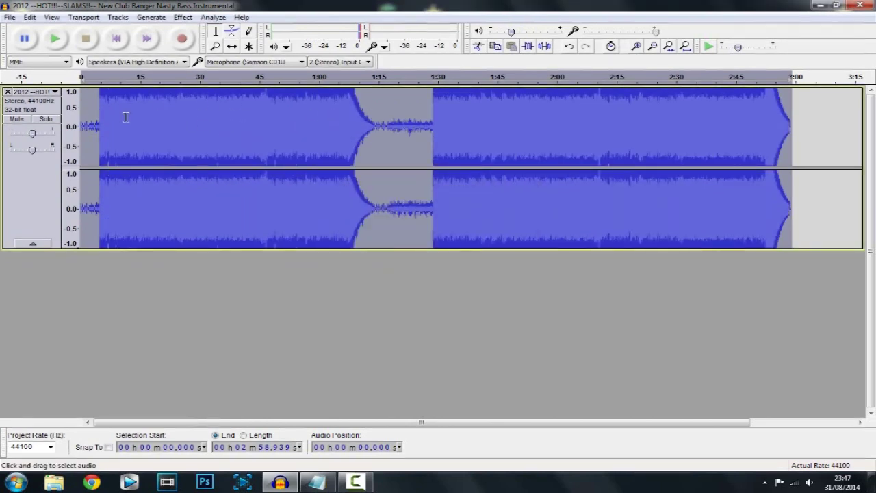
Play the track from the start, stop, nudge the track gain, and restart playback.
click(82, 119)
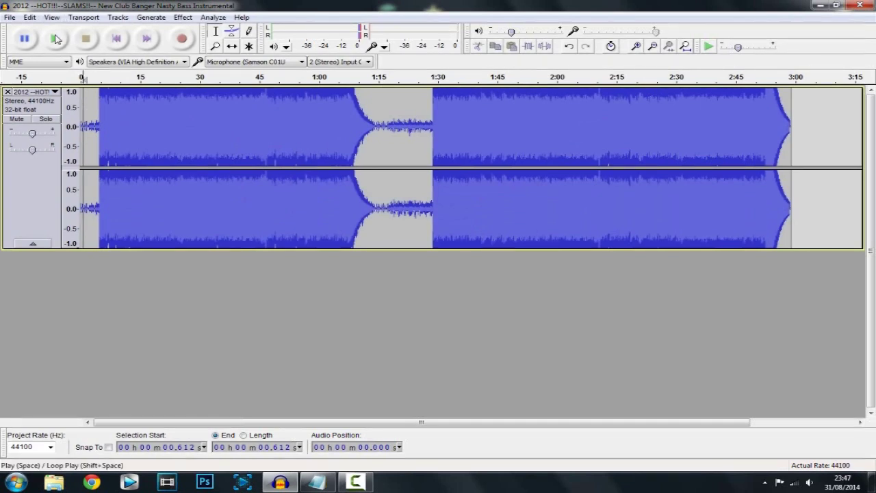
click(55, 39)
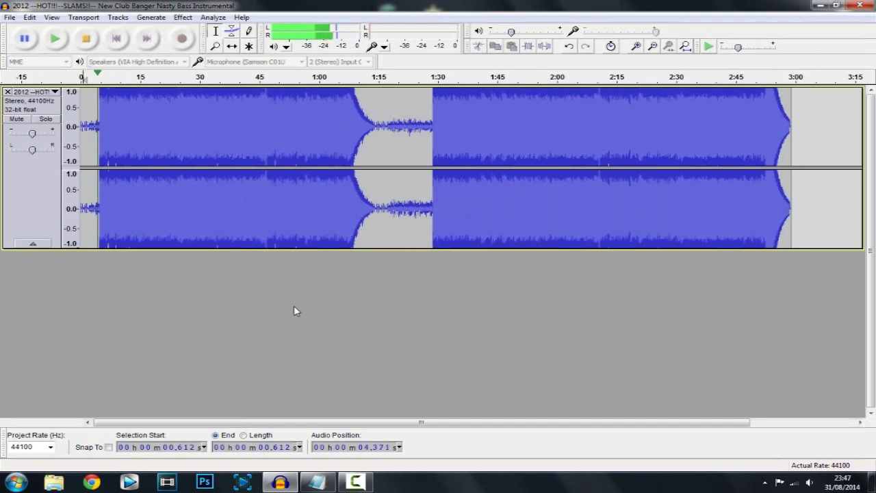
click(87, 40)
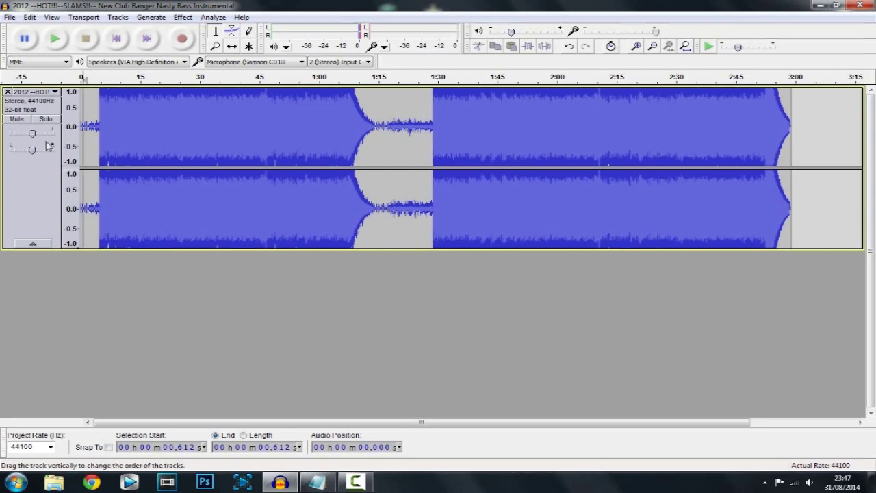
drag(34, 138, 33, 139)
click(54, 38)
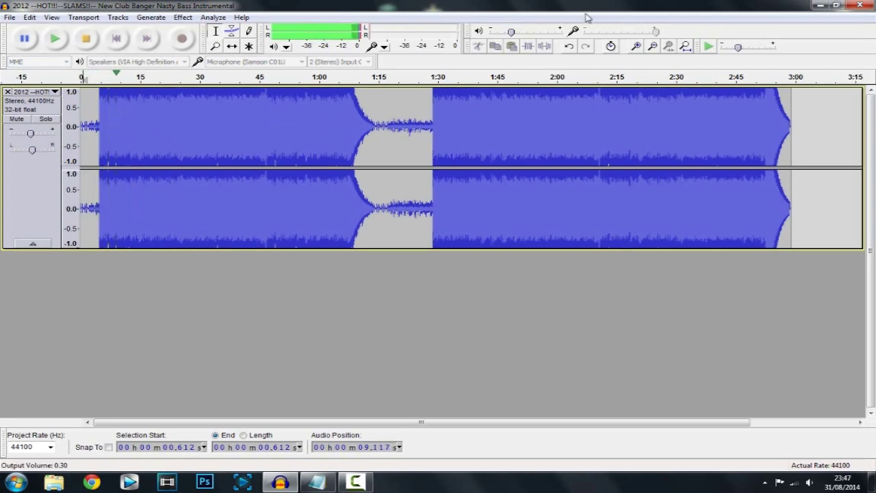
Try playback volume 0.07 then about 0.22, and track gain +4, -1, then +7 dB.
drag(512, 32, 494, 33)
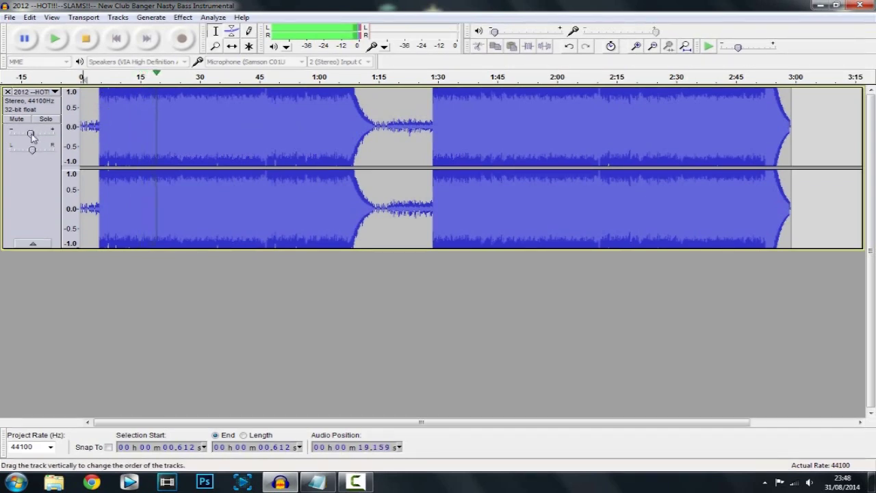
drag(30, 134, 38, 136)
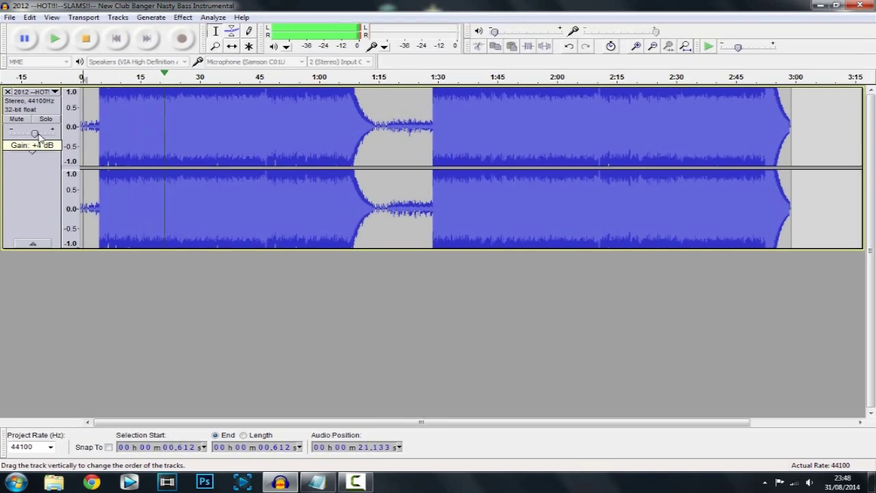
drag(39, 136, 32, 136)
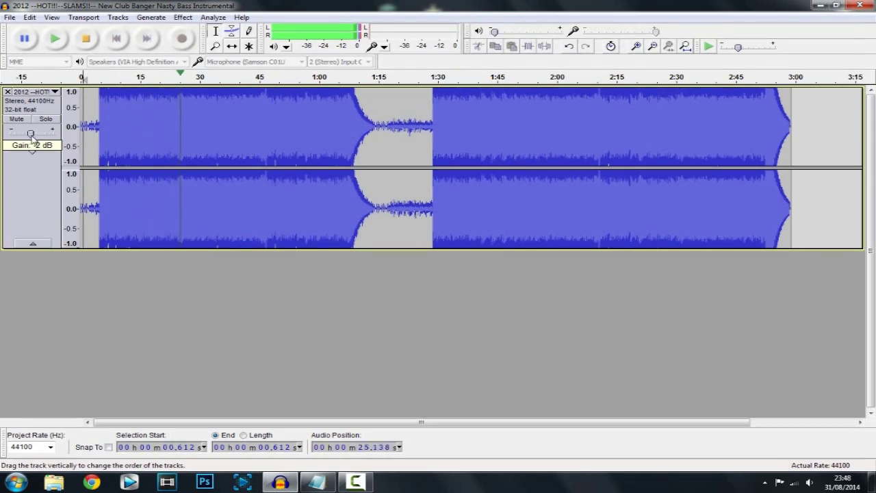
drag(494, 32, 505, 33)
mouse_move(30, 134)
mouse_down()
mouse_move(43, 139)
mouse_move(32, 135)
mouse_up()
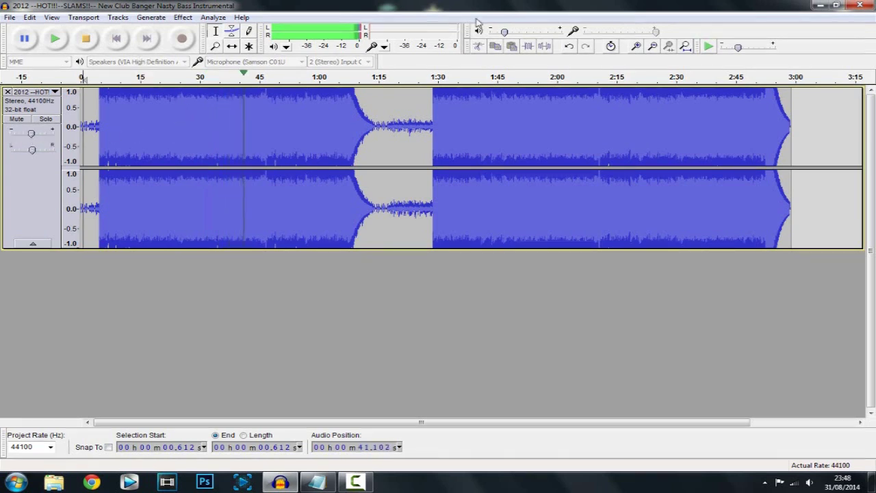
Stop playback and export the track as 'bass boosted.wav', accepting the metadata.
click(86, 38)
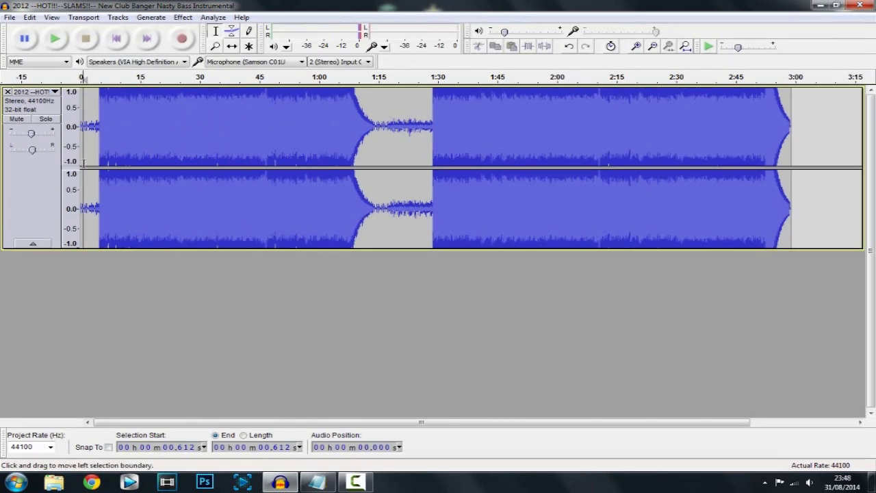
click(9, 18)
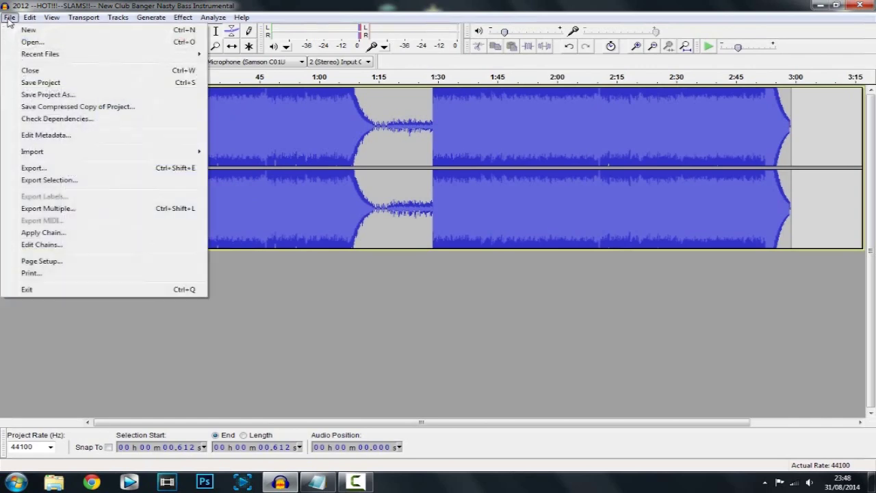
click(43, 168)
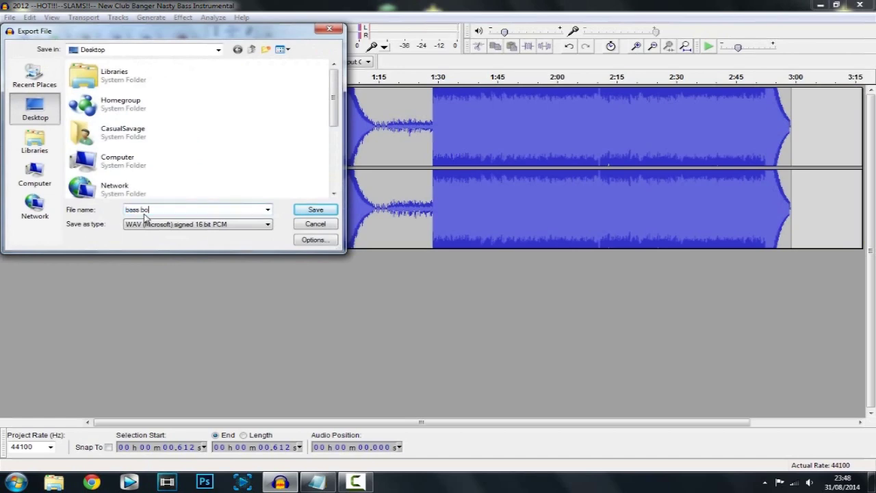
key(Return)
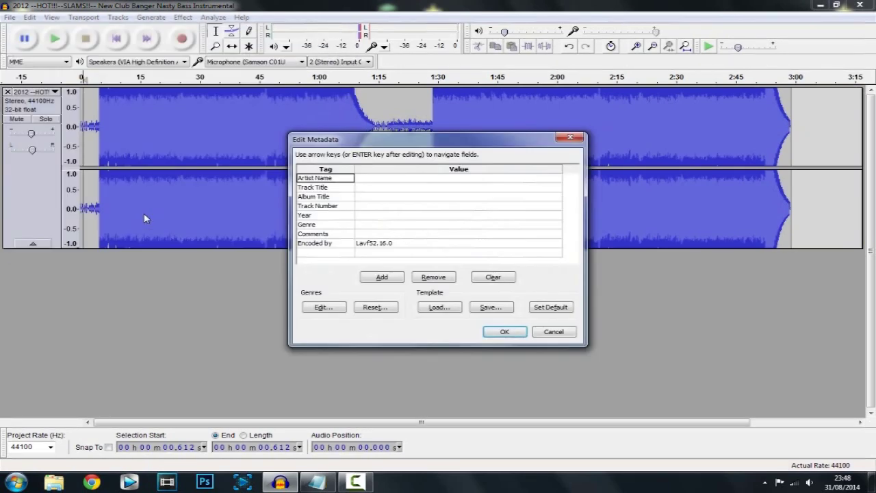
click(504, 331)
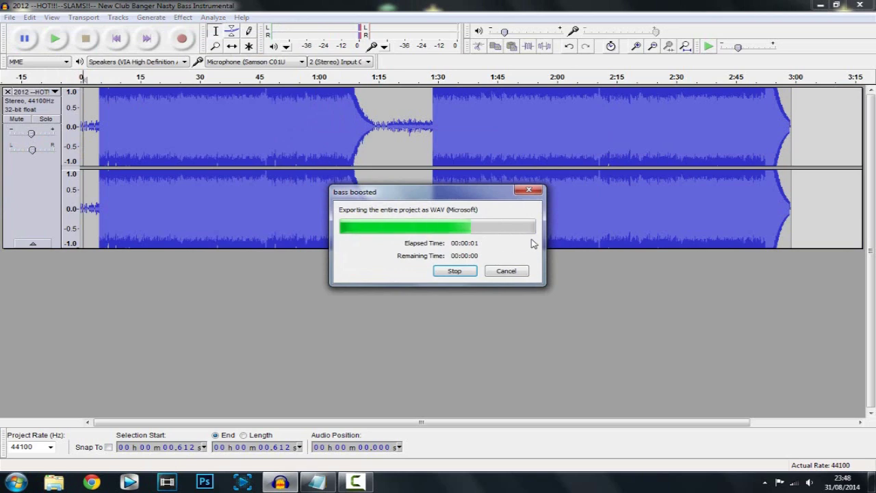
Save the project as 'bass boosted' and show the desktop.
click(10, 17)
click(26, 96)
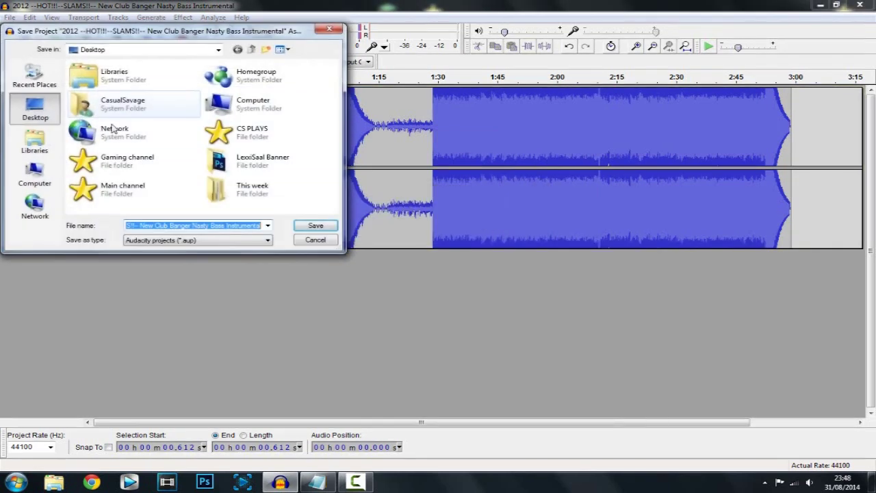
text(bass boosted)
key(Return)
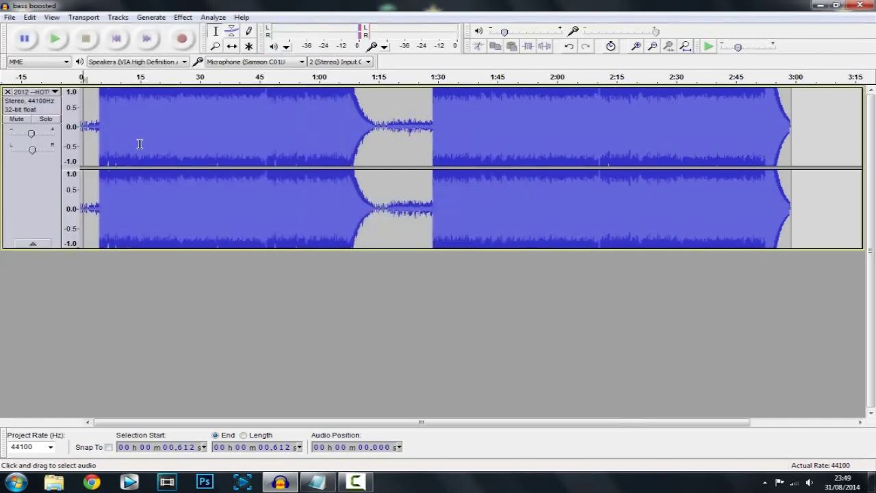
click(872, 482)
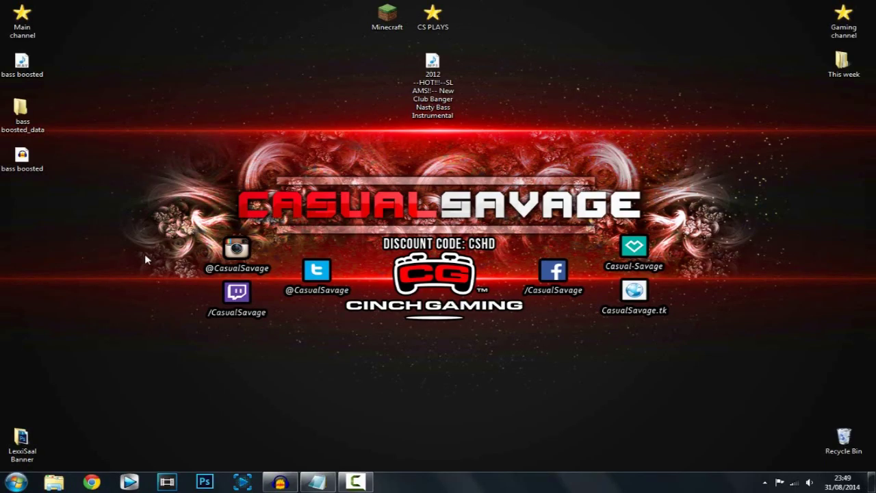